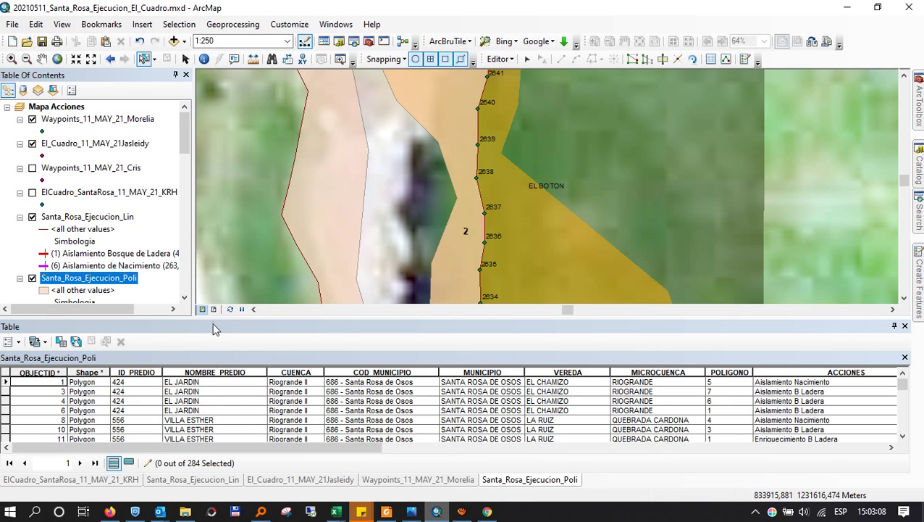
Select the three EL CUADRO records of polygon 2 (535, 537, 538) in the Santa_Rosa_Ejecucion_Lin table and zoom the map to them.
scroll(204, 392, down, 8)
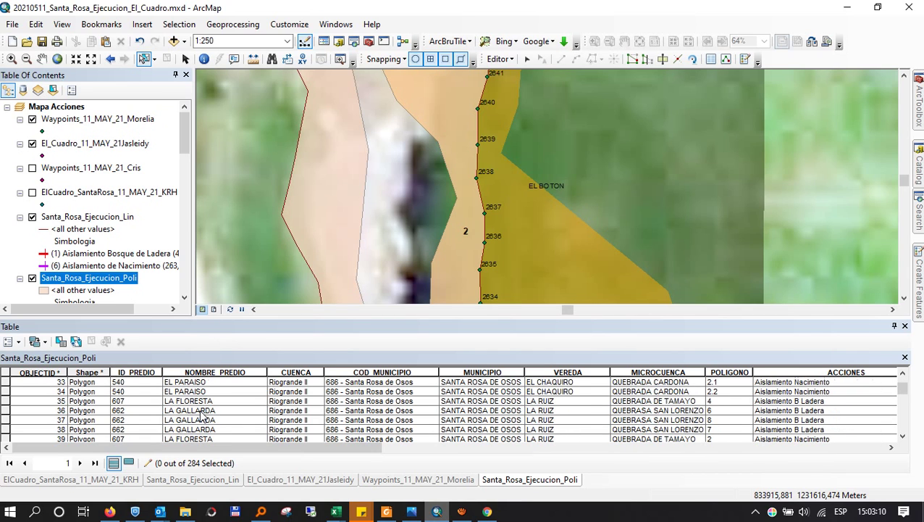
scroll(202, 415, up, 5)
scroll(203, 416, up, 1)
click(206, 479)
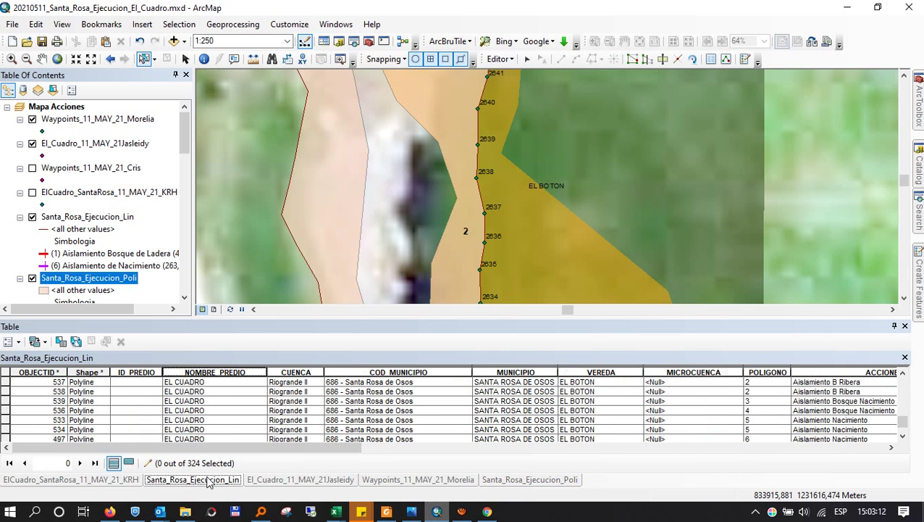
scroll(557, 390, up, 1)
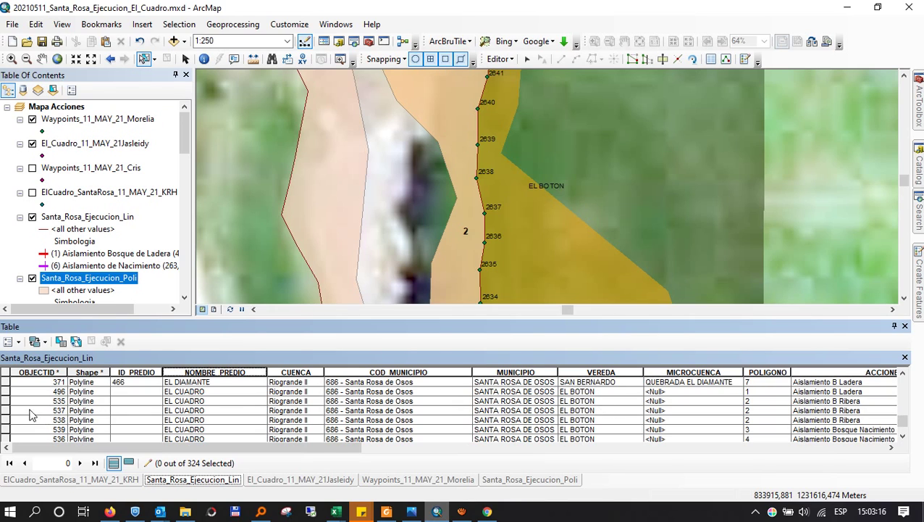
drag(5, 400, 4, 420)
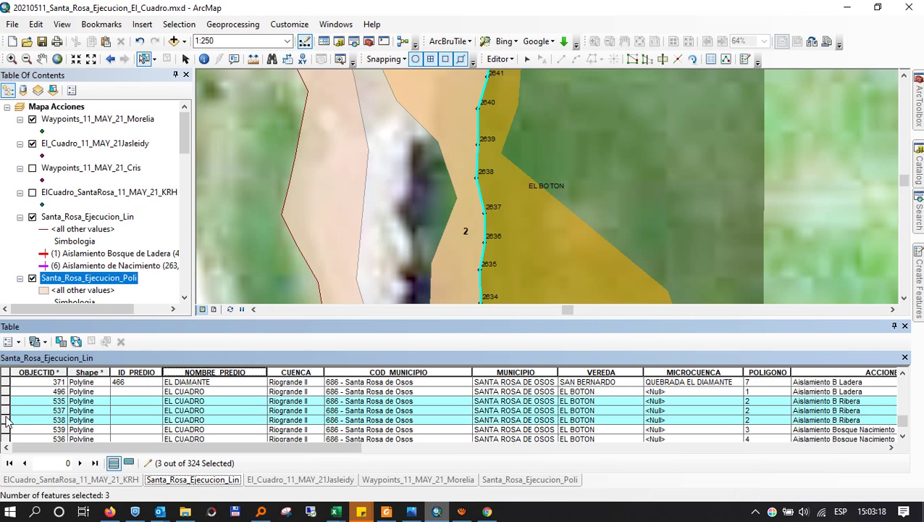
click(105, 341)
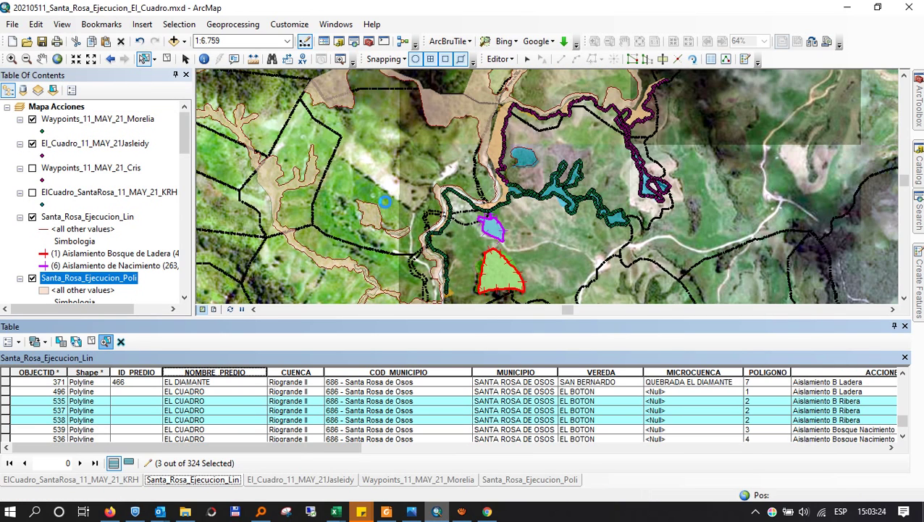
Examine the selected lines along the numbered waypoints down to 1086, checking how they match the adjoining polygon boundaries.
scroll(516, 176, down, 5)
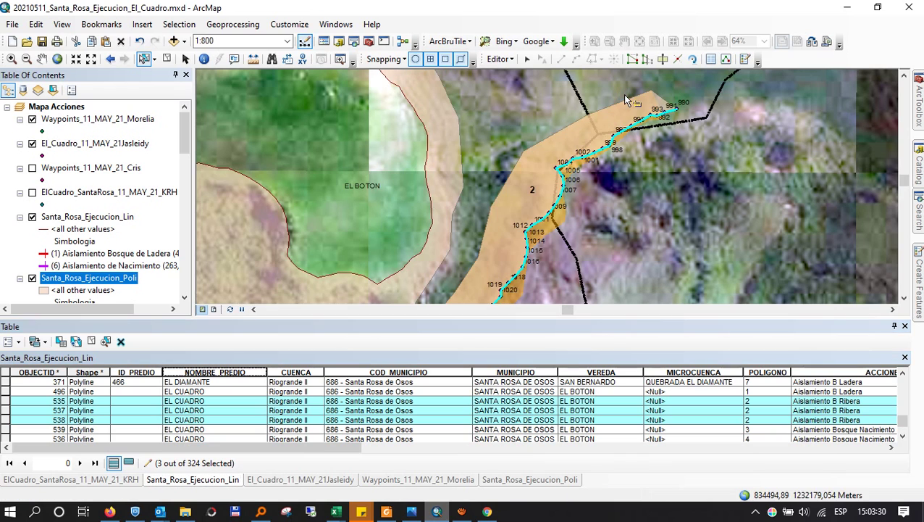
scroll(583, 182, down, 3)
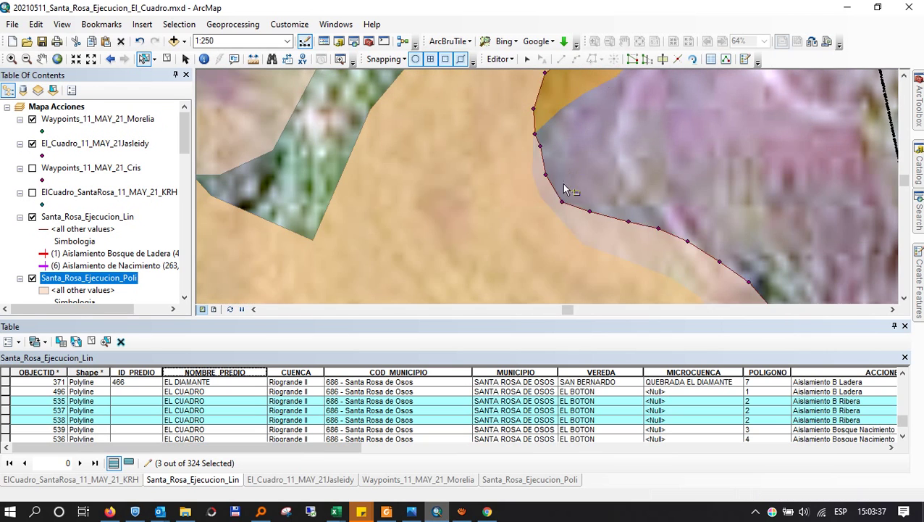
drag(568, 231, 371, 97)
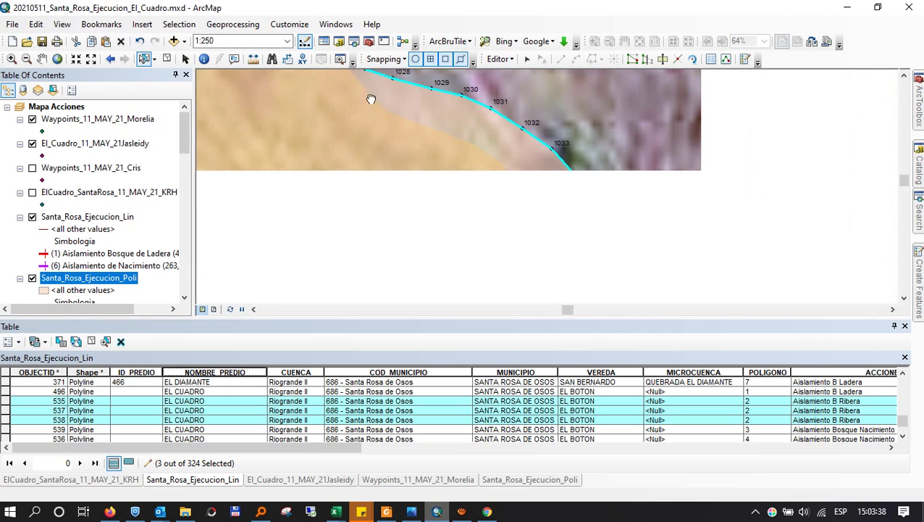
drag(533, 217, 588, 75)
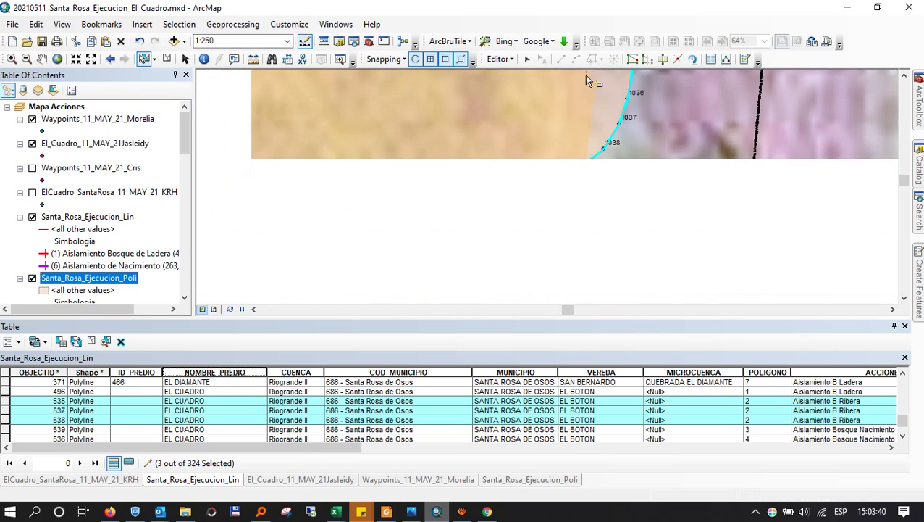
drag(471, 214, 665, 129)
drag(396, 206, 576, 89)
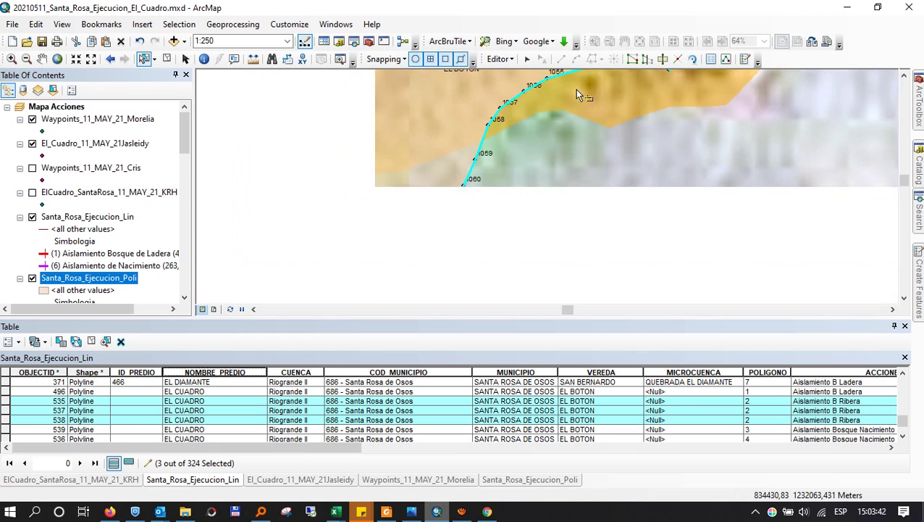
drag(385, 168, 538, 320)
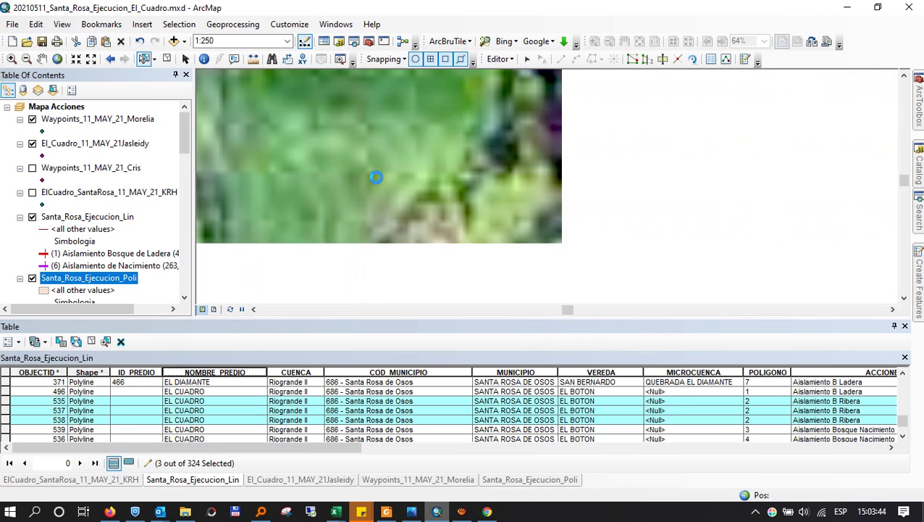
drag(454, 119, 279, 271)
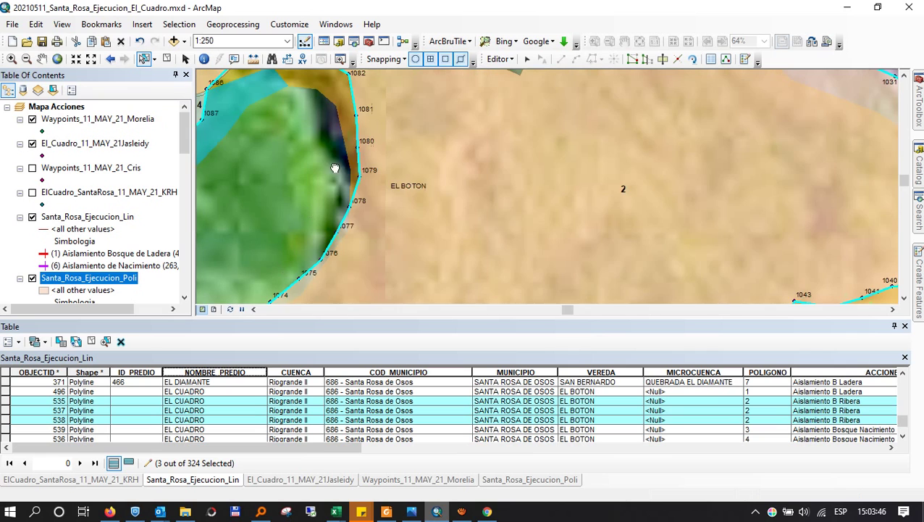
drag(340, 147, 400, 269)
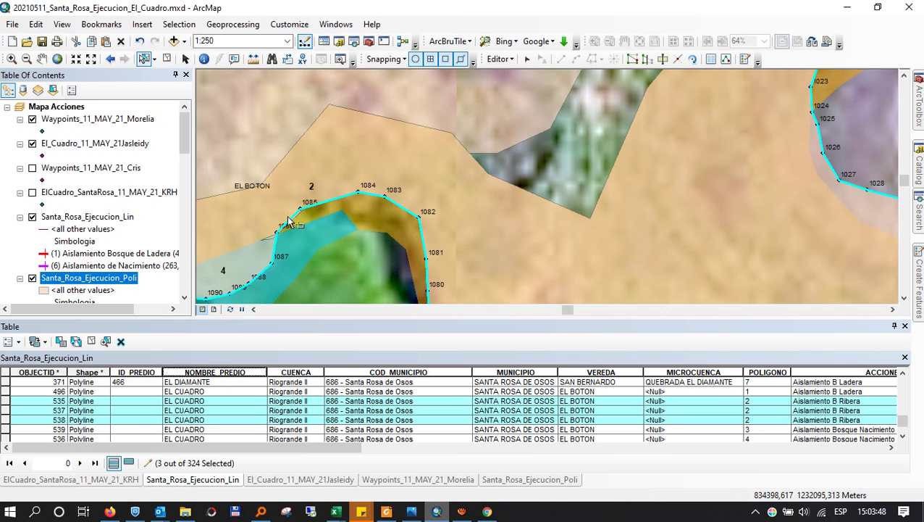
scroll(288, 217, down, 4)
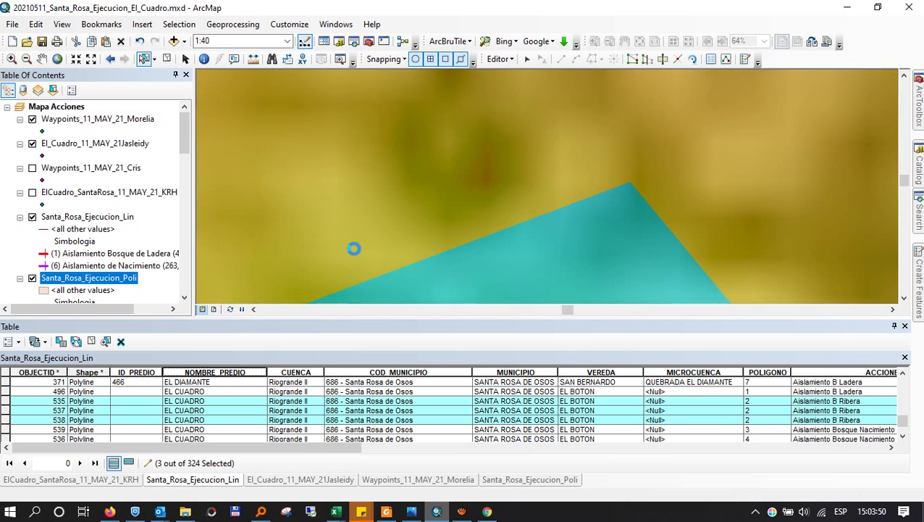
drag(353, 249, 512, 123)
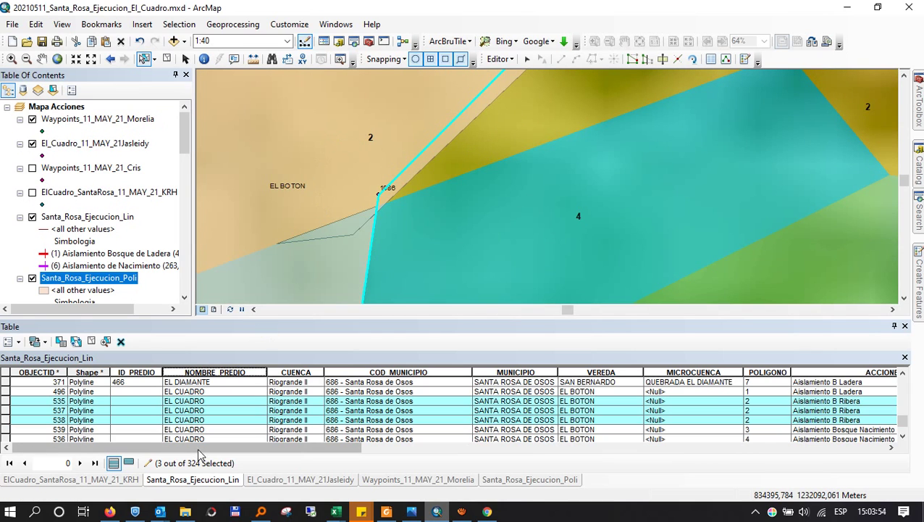
Select the unattributed polygon record 404 at the end of the Santa_Rosa_Ejecucion_Poli table.
click(528, 481)
scroll(239, 442, down, 20)
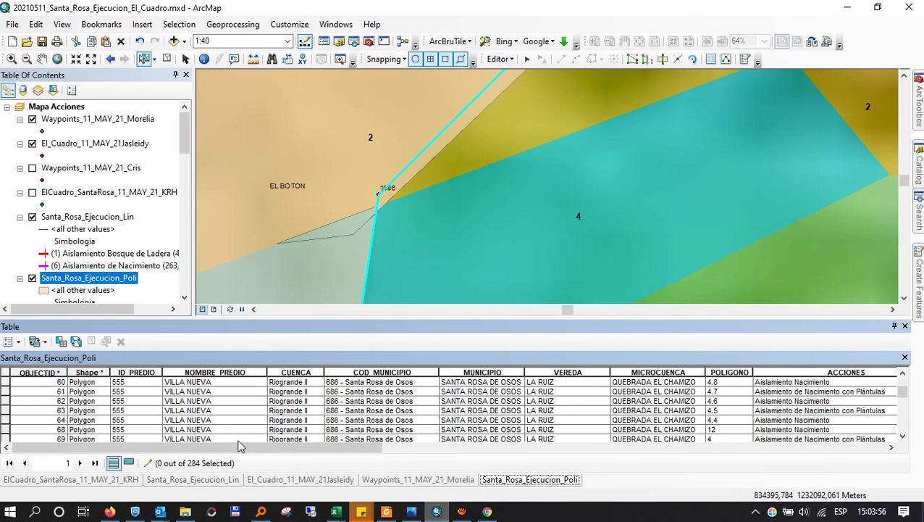
scroll(239, 442, down, 20)
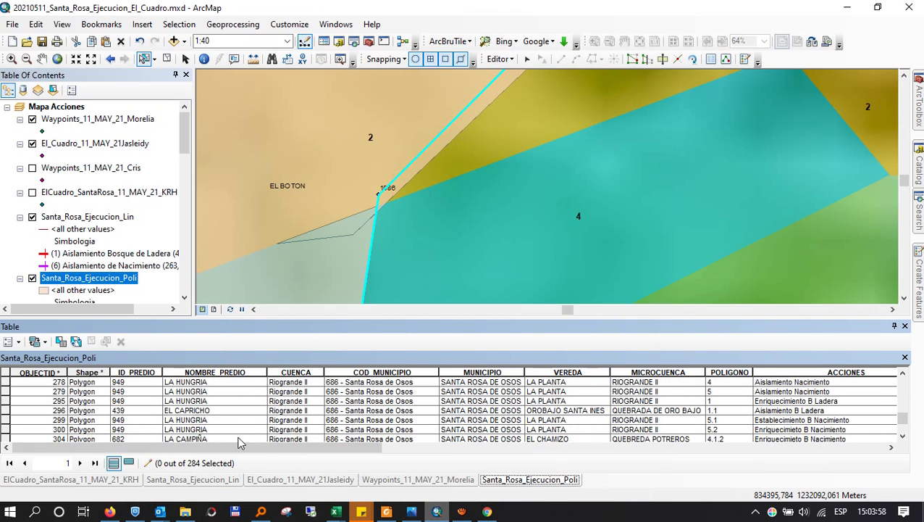
drag(904, 422, 907, 355)
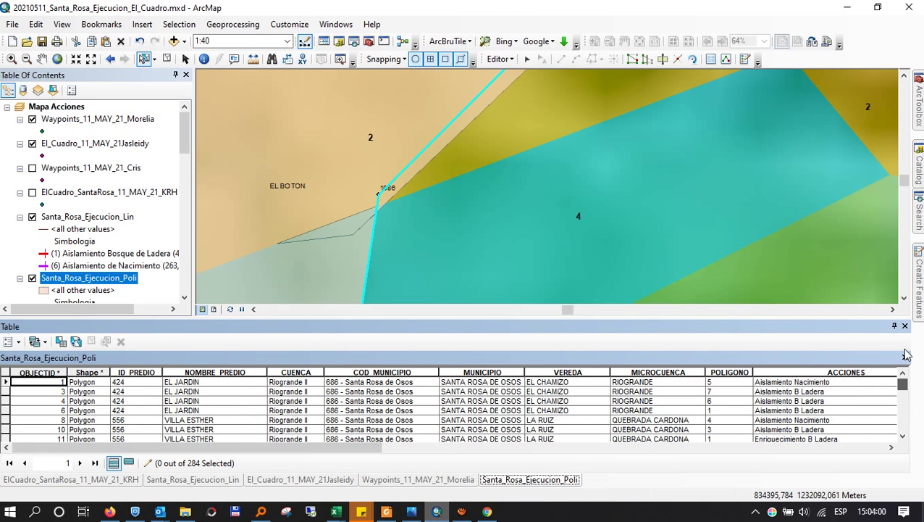
click(234, 372)
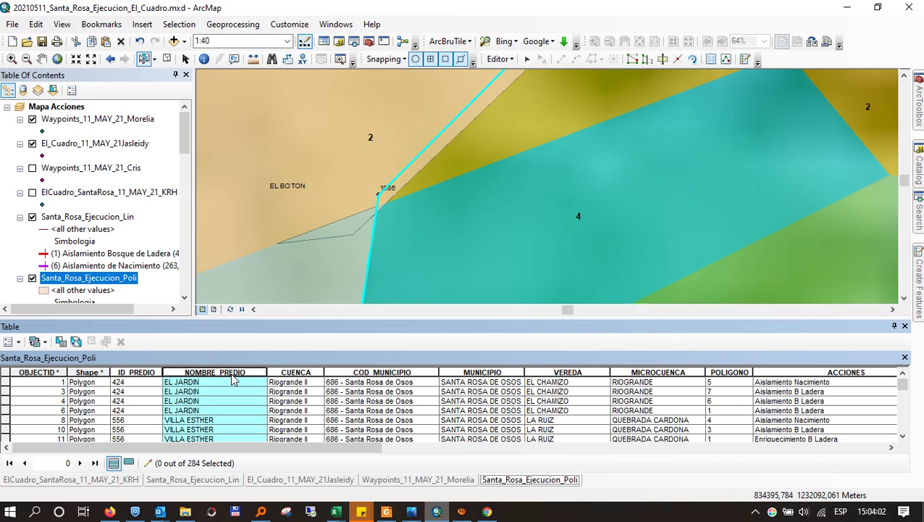
drag(903, 384, 902, 439)
click(6, 420)
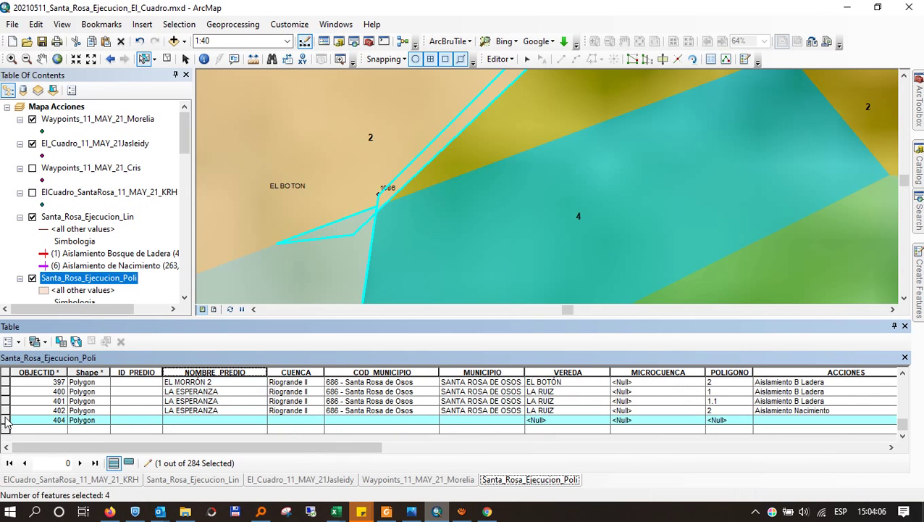
Clear the combined selection, reselect only polygon record 404 and open its vertices for editing.
scroll(385, 216, down, 2)
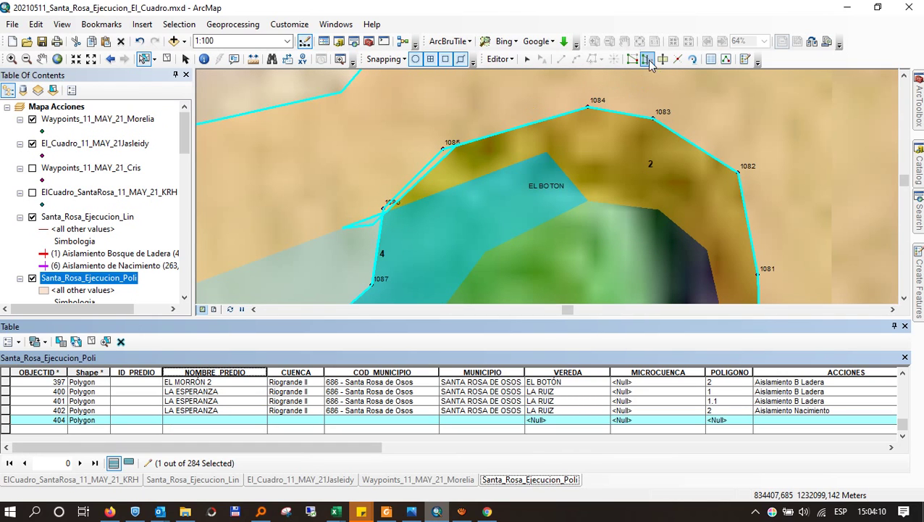
click(635, 57)
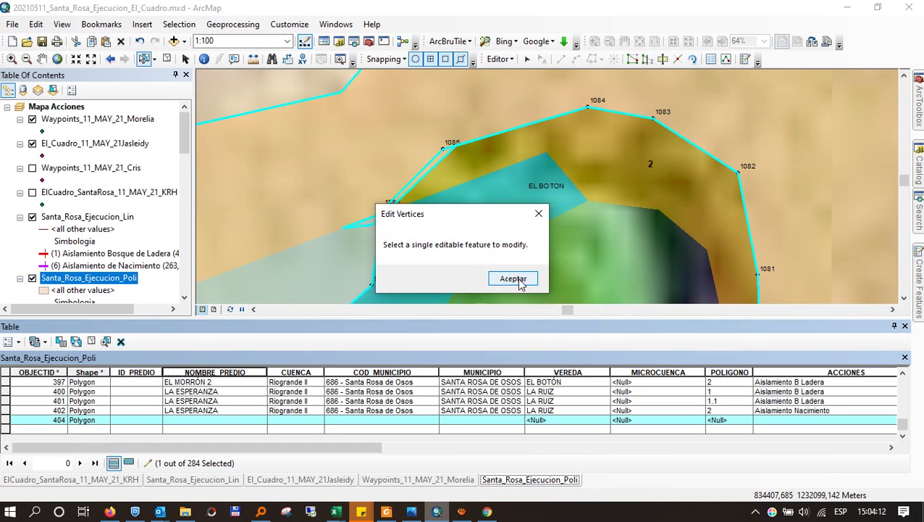
click(516, 278)
click(165, 59)
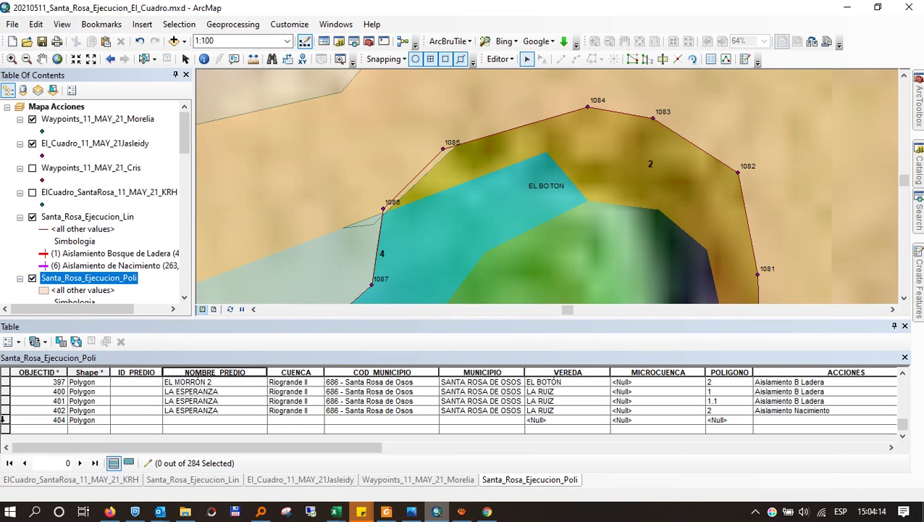
click(4, 419)
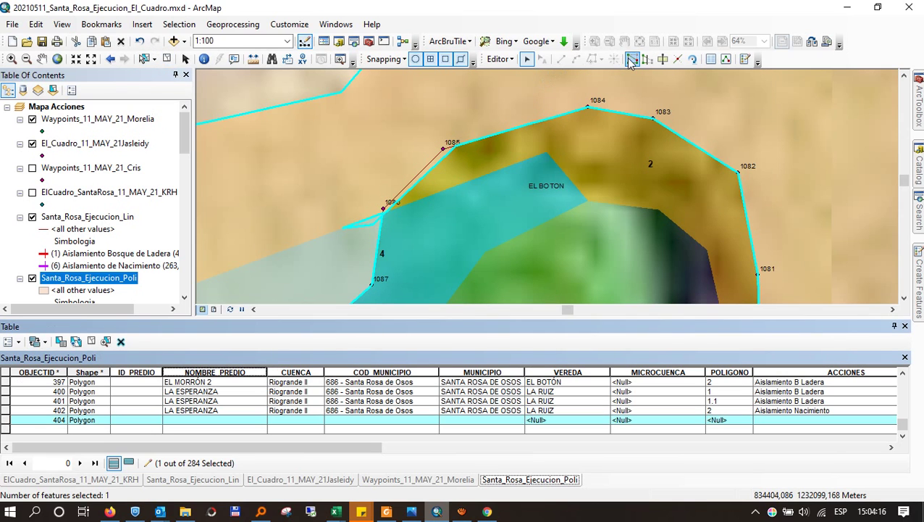
click(632, 59)
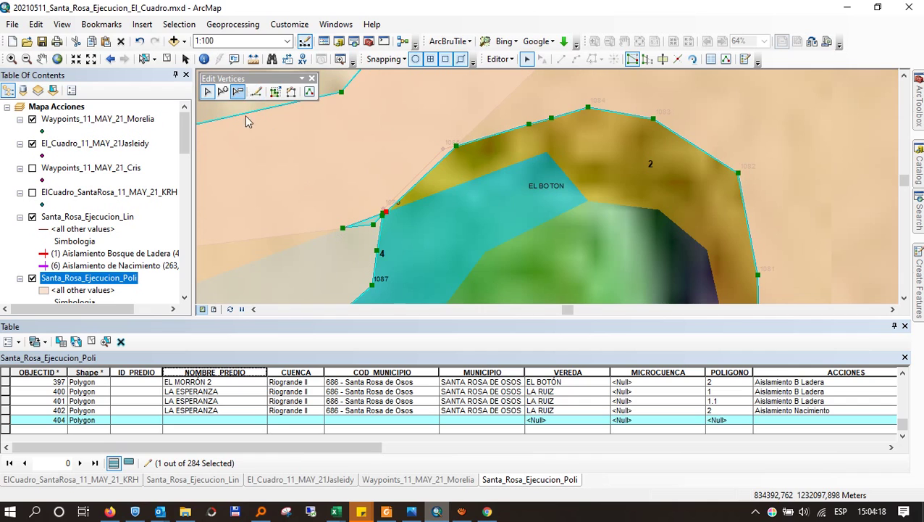
Delete the stray spur vertices beside waypoint 1086 and move two of the crowded polygon vertices away to its northwest.
click(343, 228)
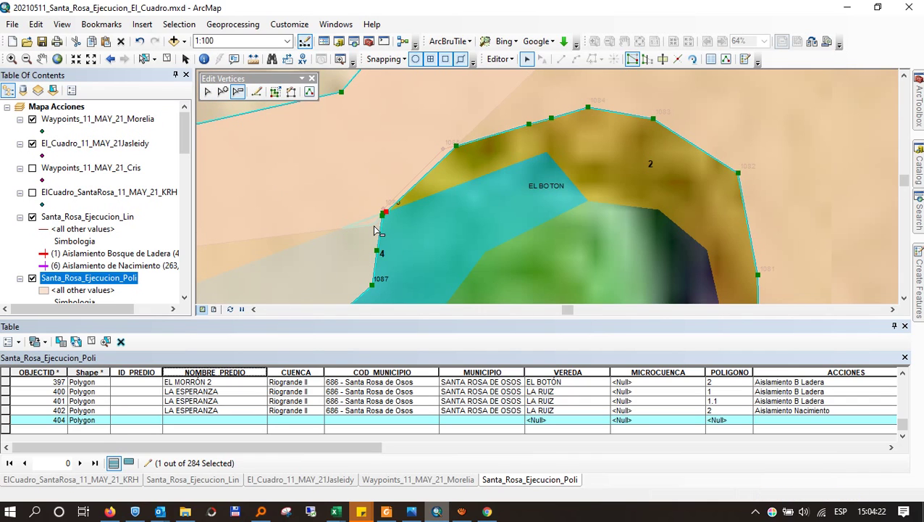
scroll(408, 179, up, 2)
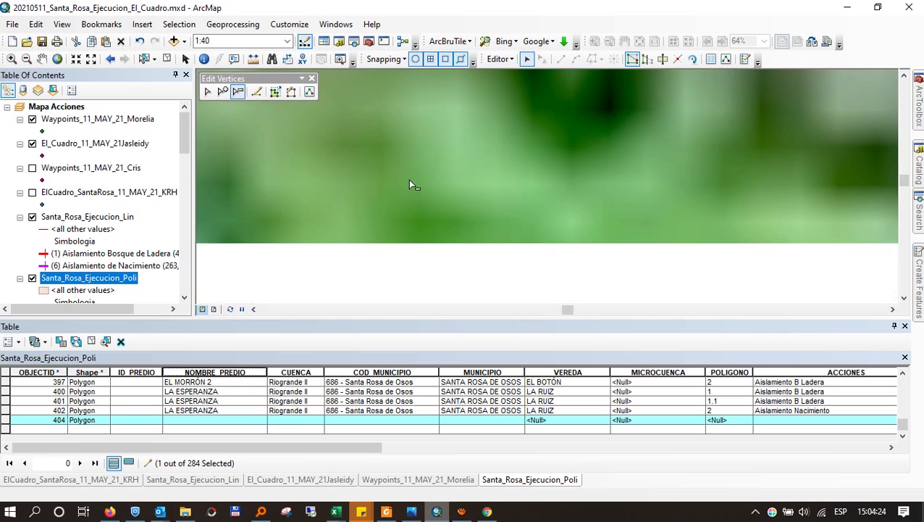
click(211, 93)
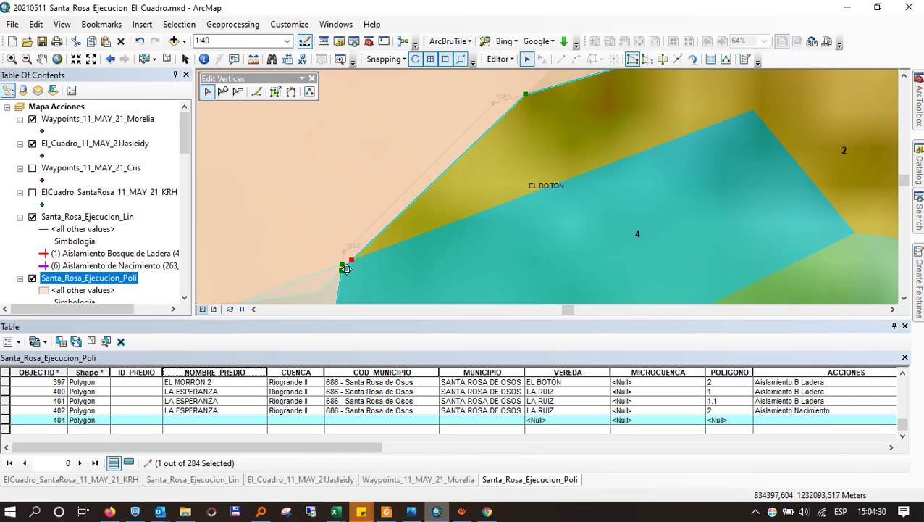
drag(342, 271, 273, 166)
drag(255, 221, 251, 224)
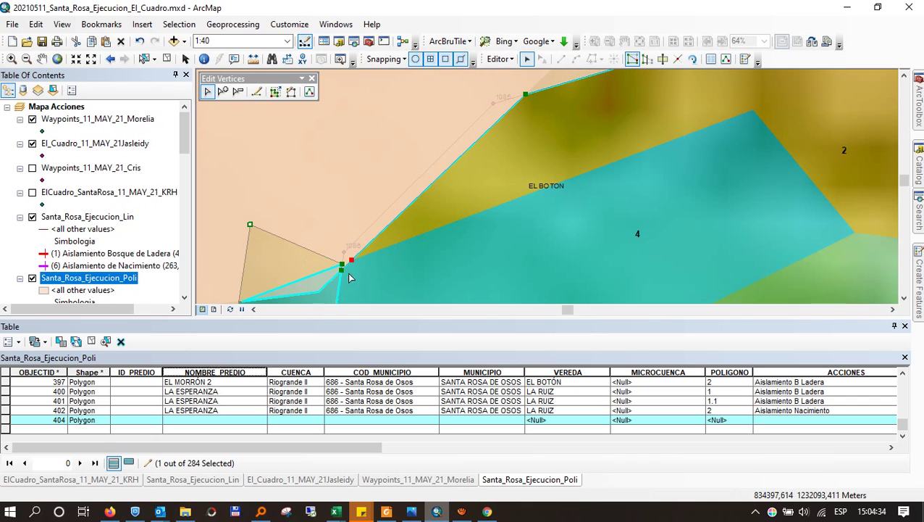
drag(341, 264, 286, 183)
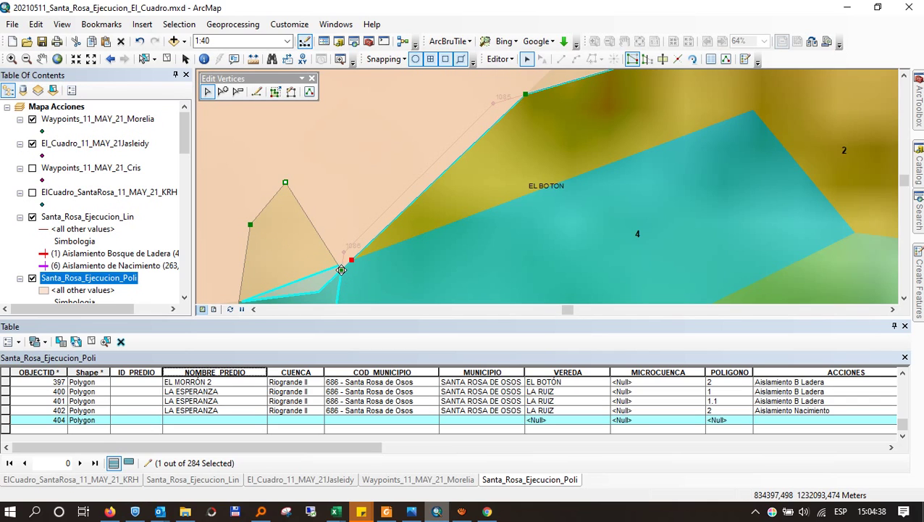
Move two vertices of the polygon onto waypoints 1085 and 1086 so its edge follows the line.
drag(352, 259, 493, 103)
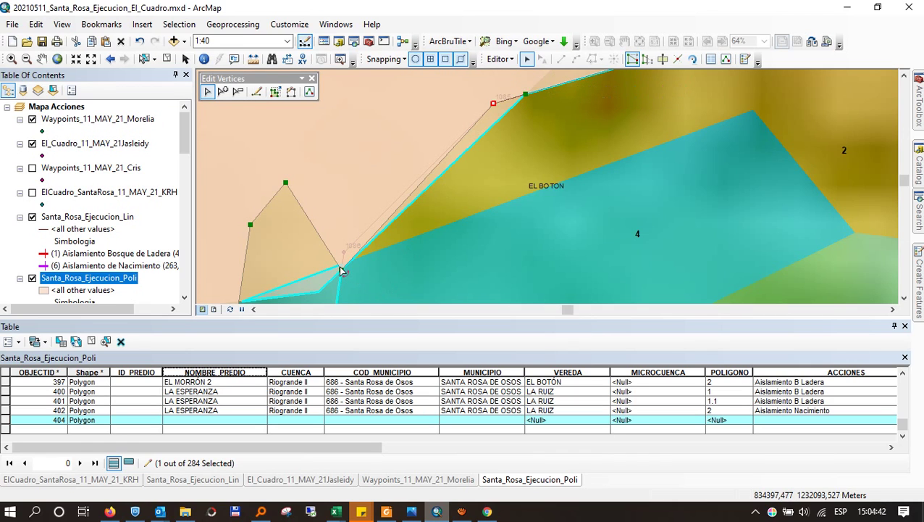
drag(343, 273, 345, 252)
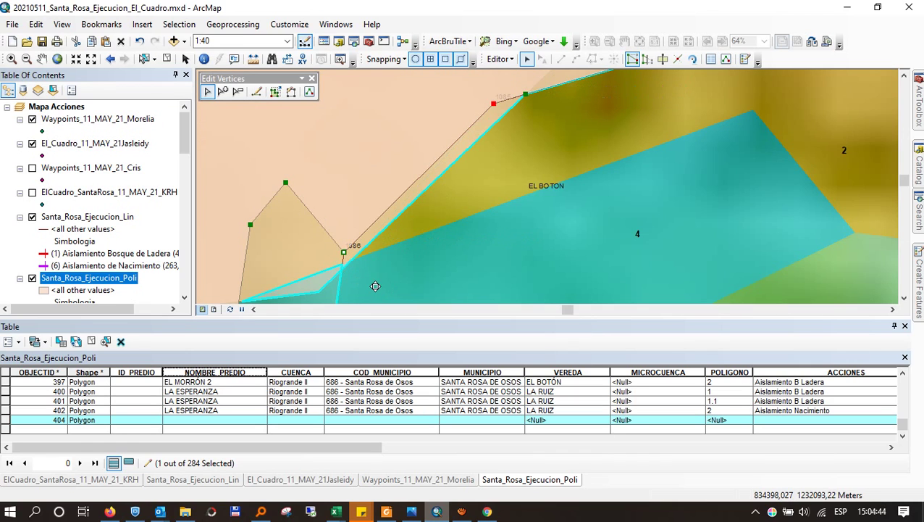
Delete the three stray polygon vertices west of the line between waypoints 1086 and 1087 and save the edits.
drag(376, 286, 394, 177)
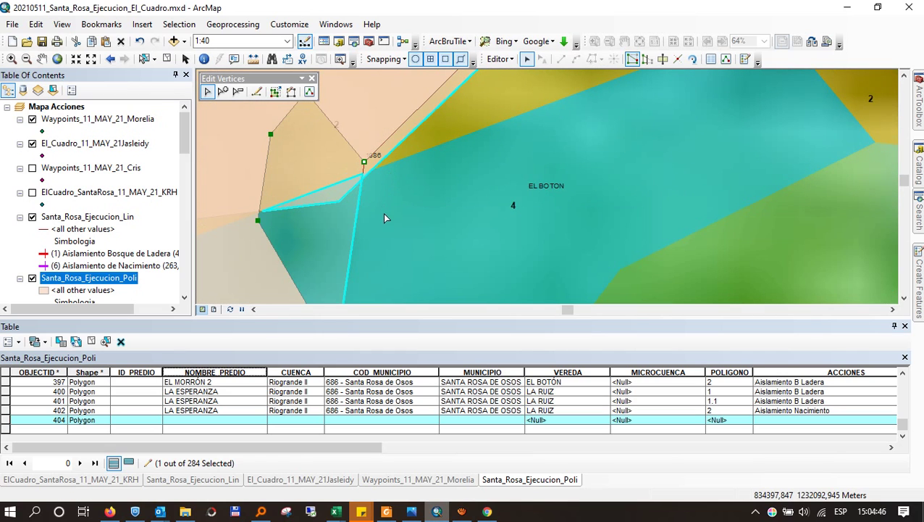
scroll(385, 216, down, 1)
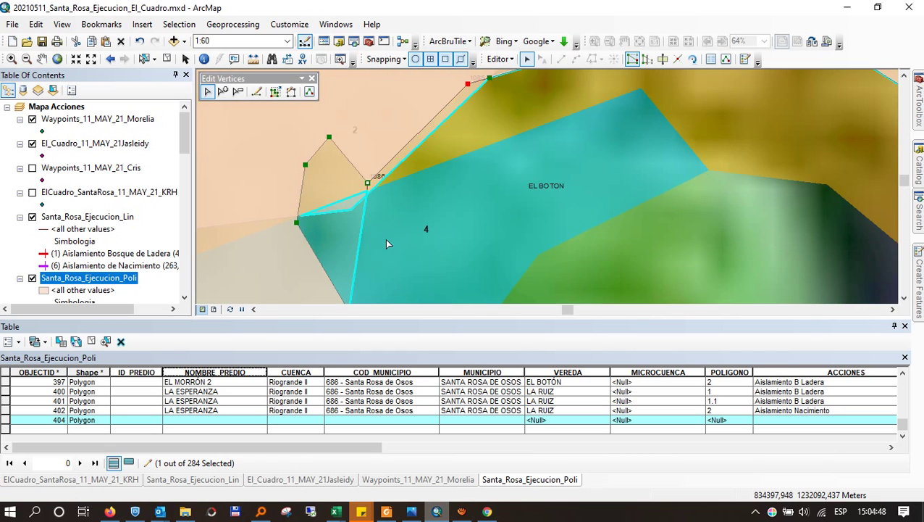
drag(384, 238, 405, 212)
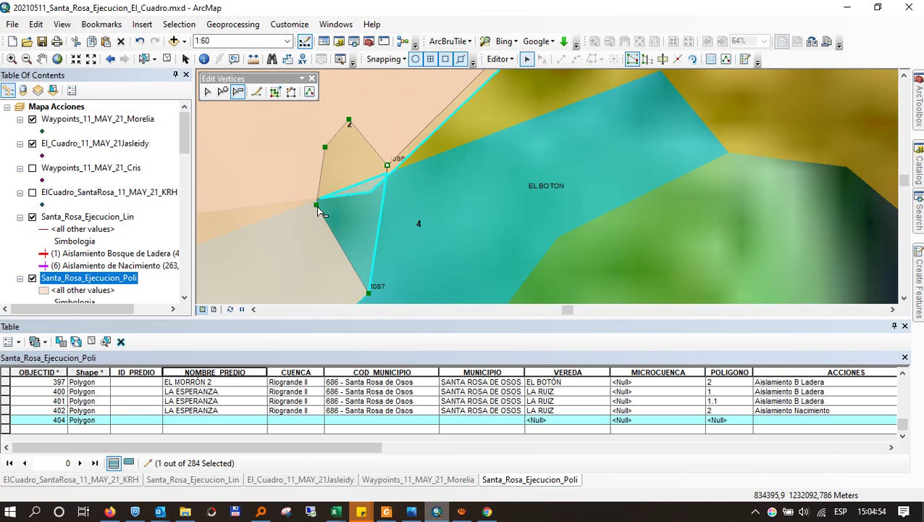
click(318, 206)
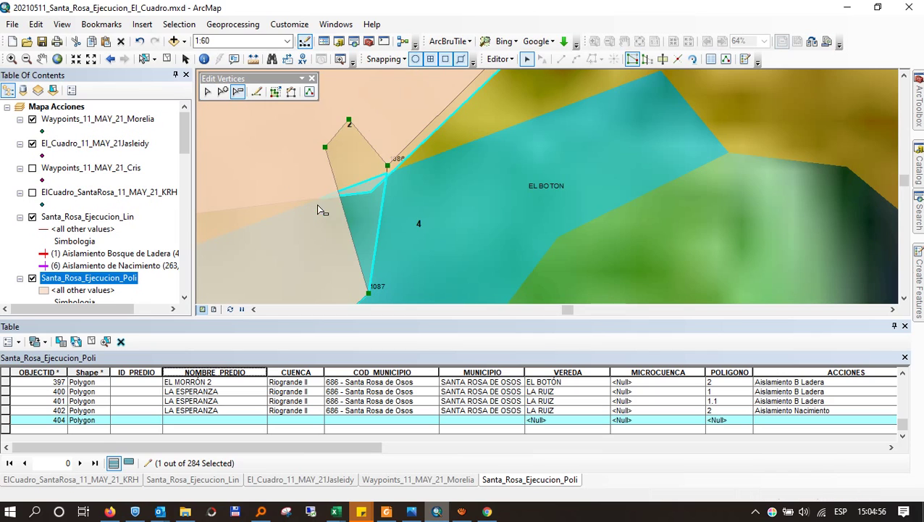
click(325, 150)
click(350, 120)
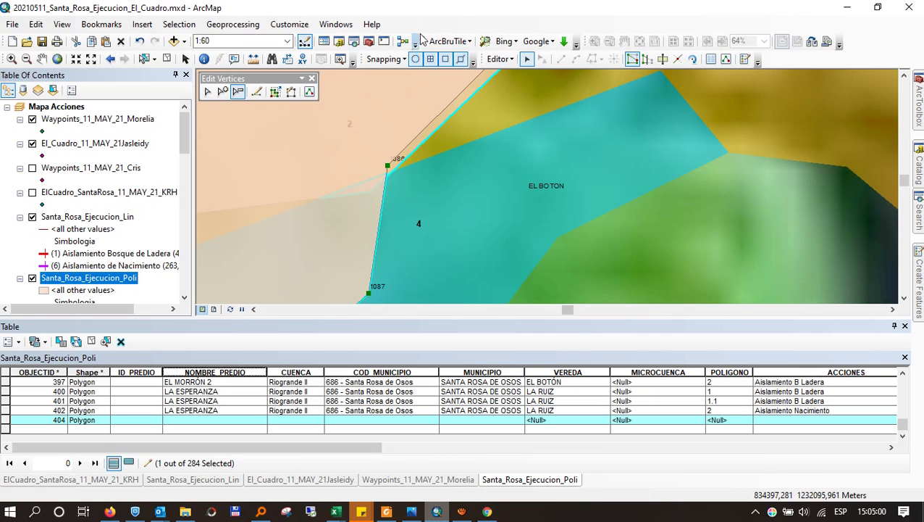
click(499, 59)
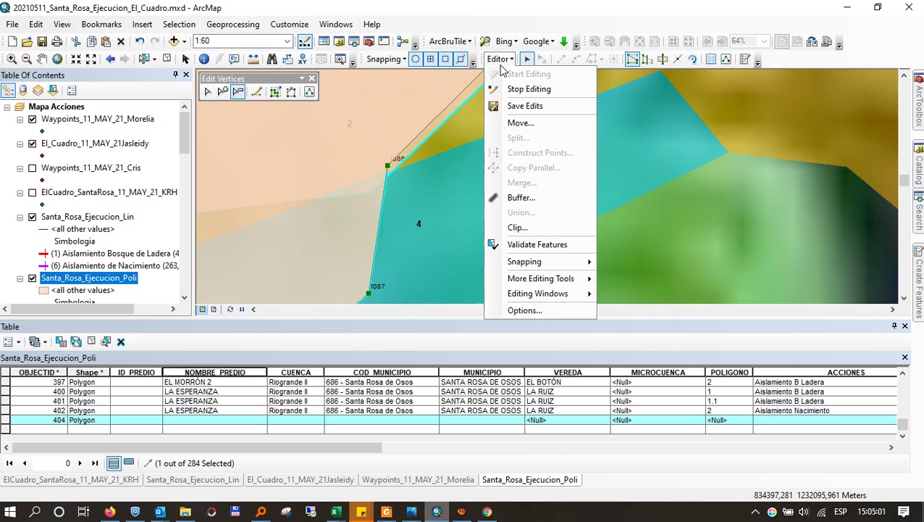
click(526, 107)
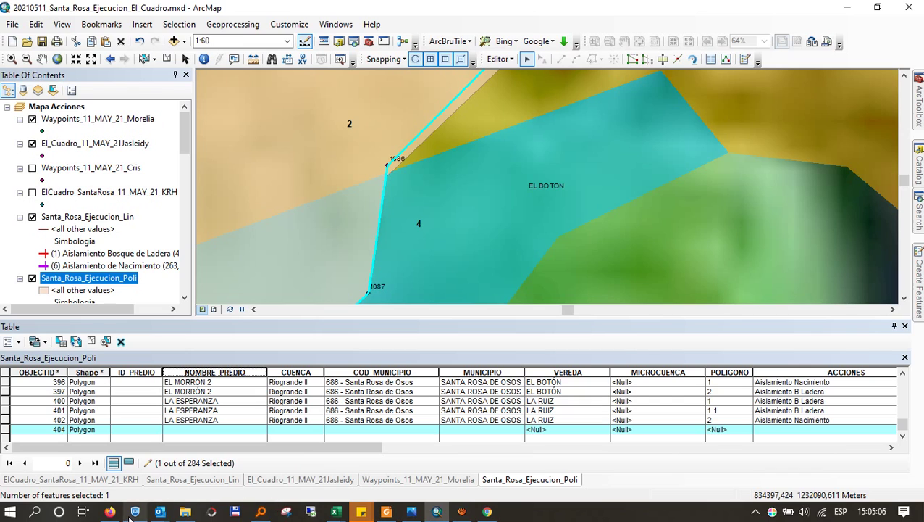
Switch to the Google Meet class call and briefly check the aTube Catcher screen recorder.
click(487, 511)
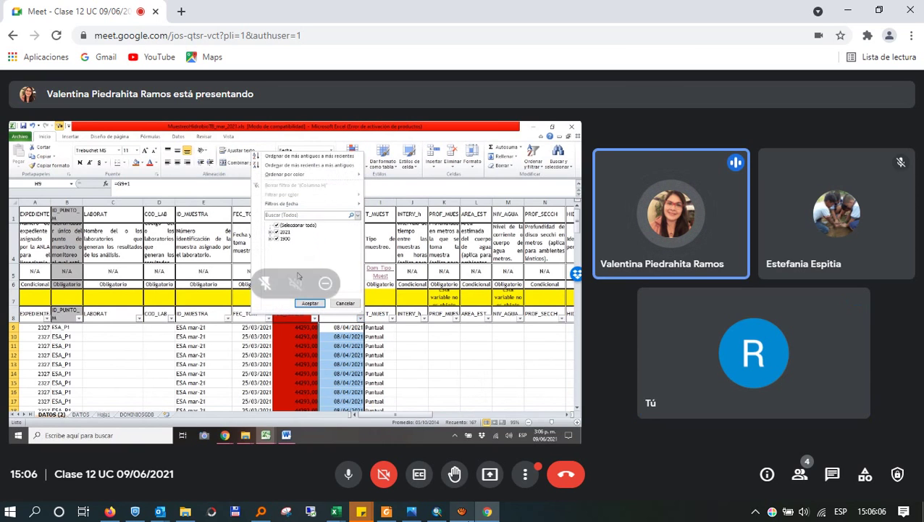
click(462, 512)
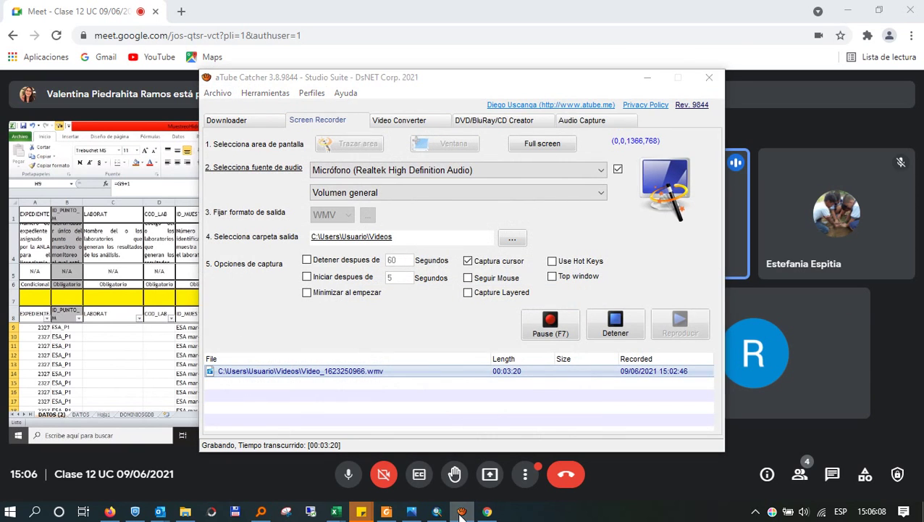
click(461, 511)
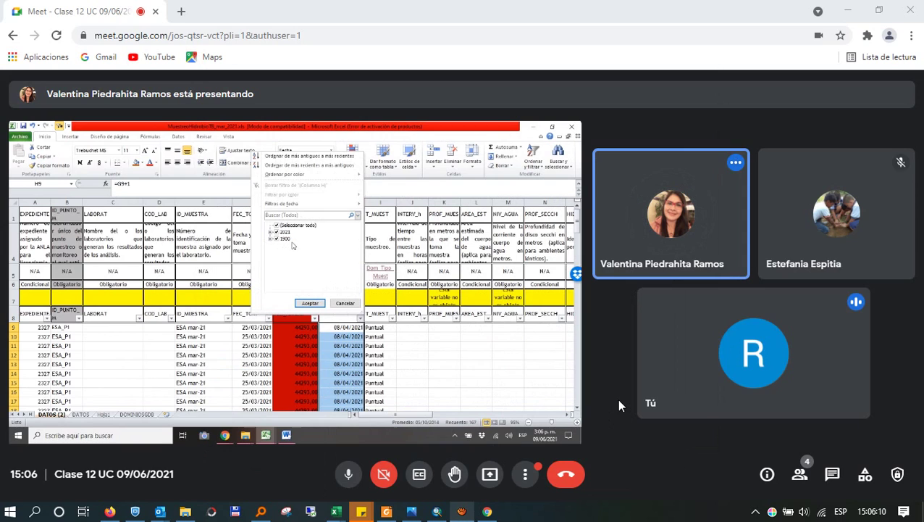
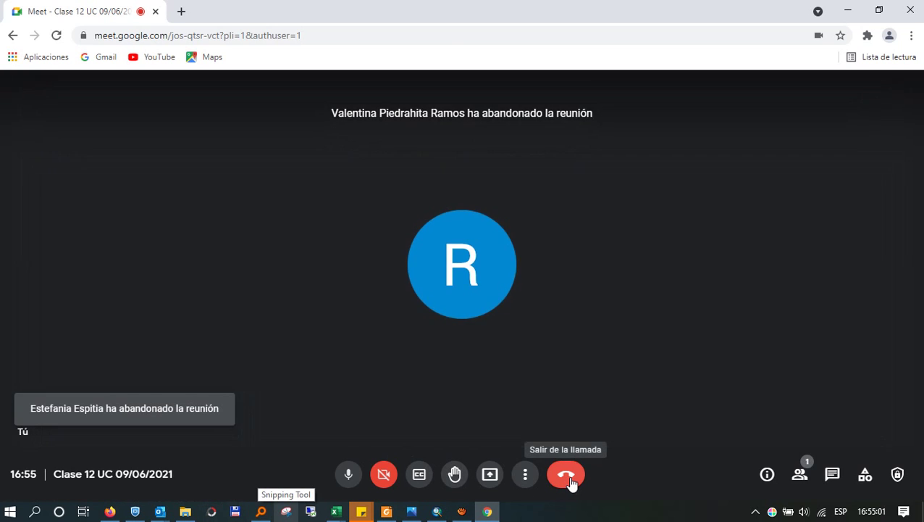
End the Google Meet video call for everyone and bring up the aTube Catcher screen recorder.
click(571, 481)
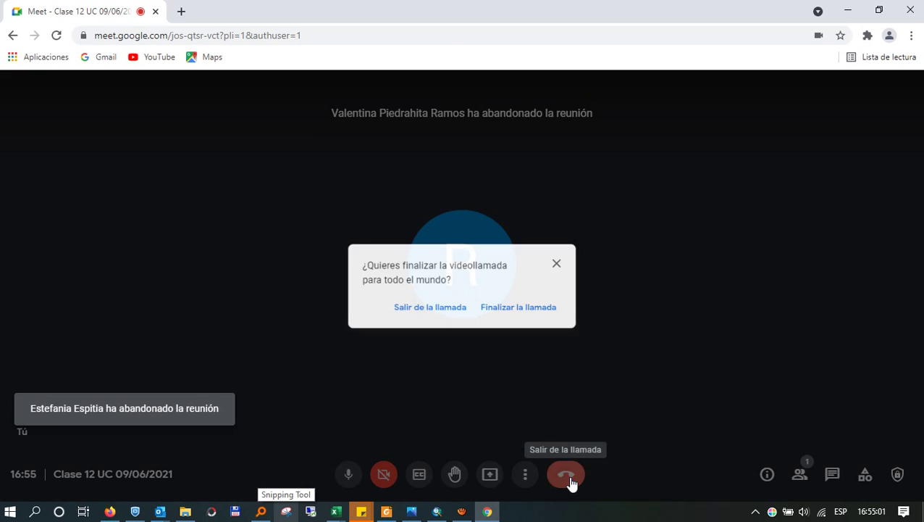
click(526, 313)
click(467, 514)
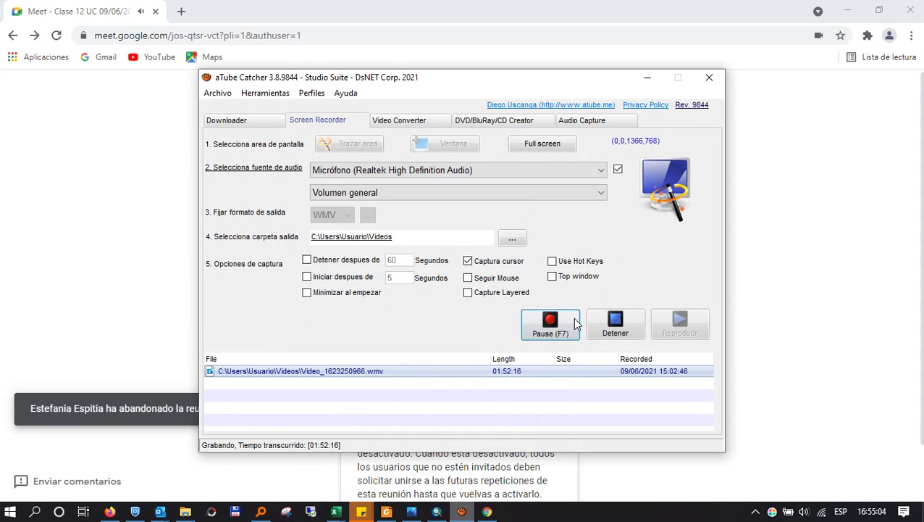